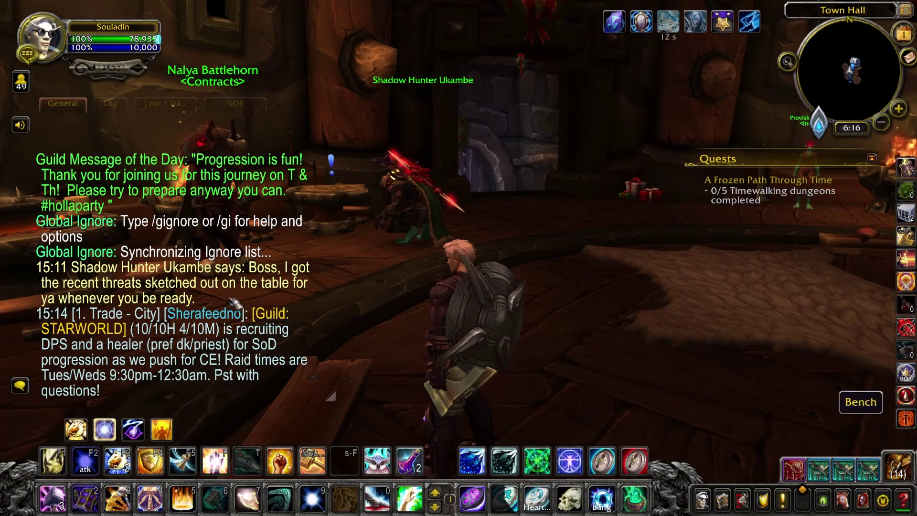
{"action": "scroll", "coordinate": [167, 239], "scroll_direction": "up", "scroll_amount": 3}
{"action": "scroll", "coordinate": [143, 252], "scroll_direction": "down", "scroll_amount": 3}
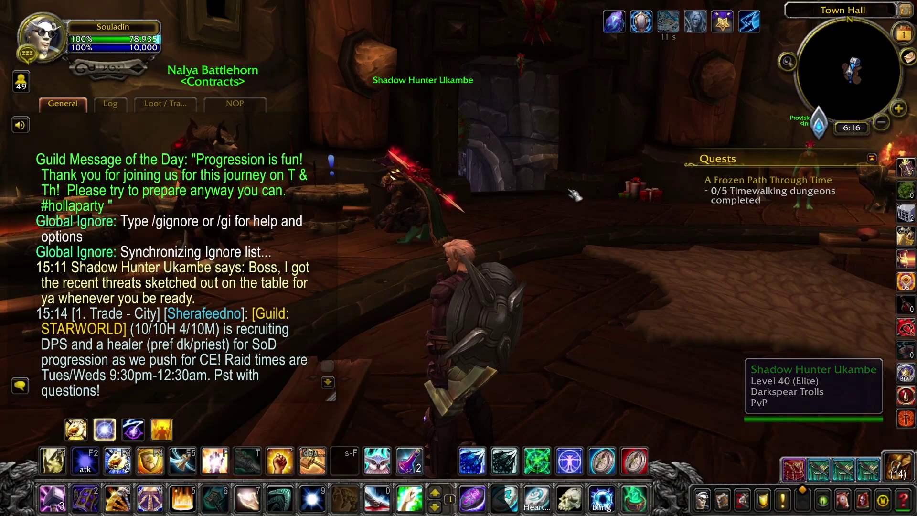
{"action": "left_click_drag", "start_coordinate": [578, 220], "coordinate": [611, 239]}
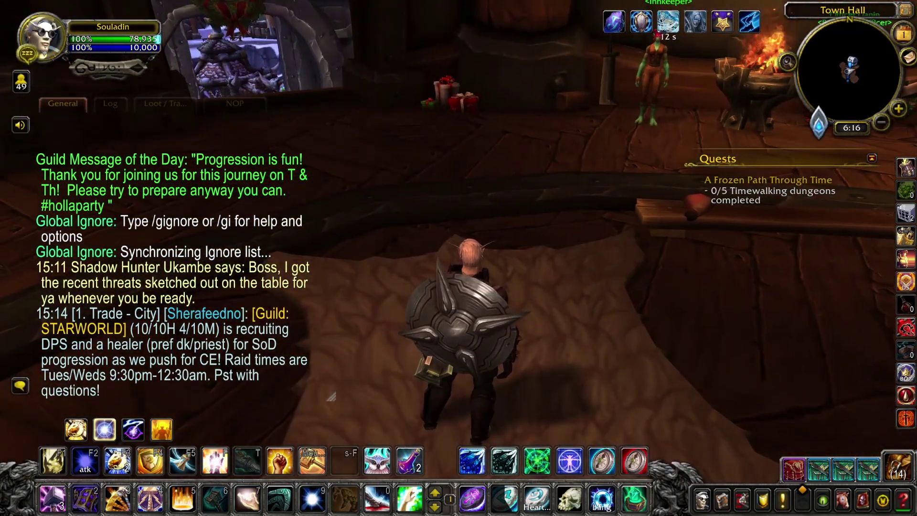
{"action": "left_click_drag", "start_coordinate": [612, 239], "coordinate": [416, 230]}
{"action": "right_click", "coordinate": [678, 220]}
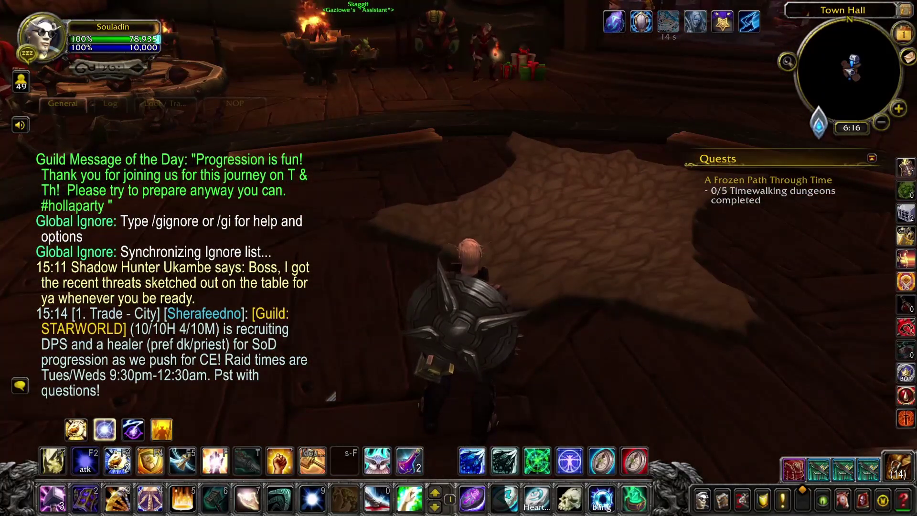
{"action": "left_click_drag", "start_coordinate": [590, 229], "coordinate": [334, 241]}
{"action": "left_click_drag", "start_coordinate": [396, 220], "coordinate": [201, 244]}
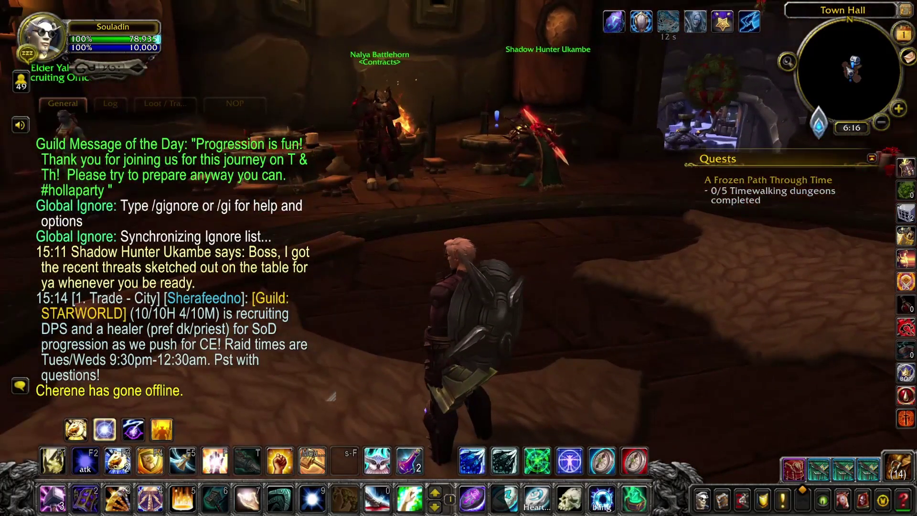
{"action": "left_click_drag", "start_coordinate": [334, 239], "coordinate": [526, 277]}
{"action": "key", "text": "w"}
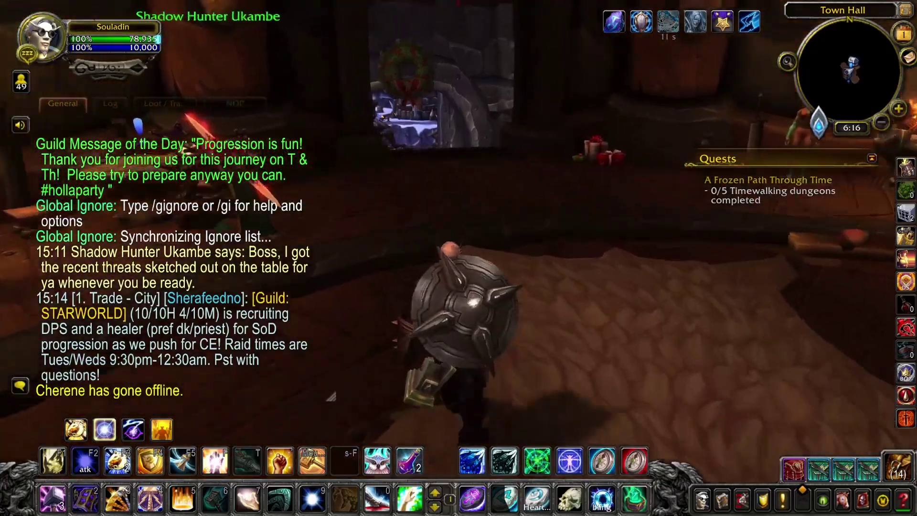
{"action": "key", "text": "w"}
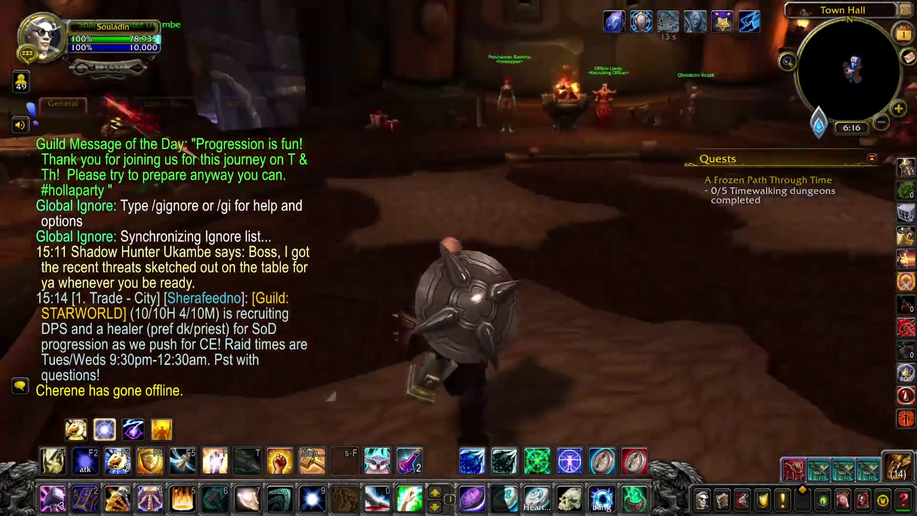
{"action": "left_click_drag", "start_coordinate": [526, 221], "coordinate": [602, 236]}
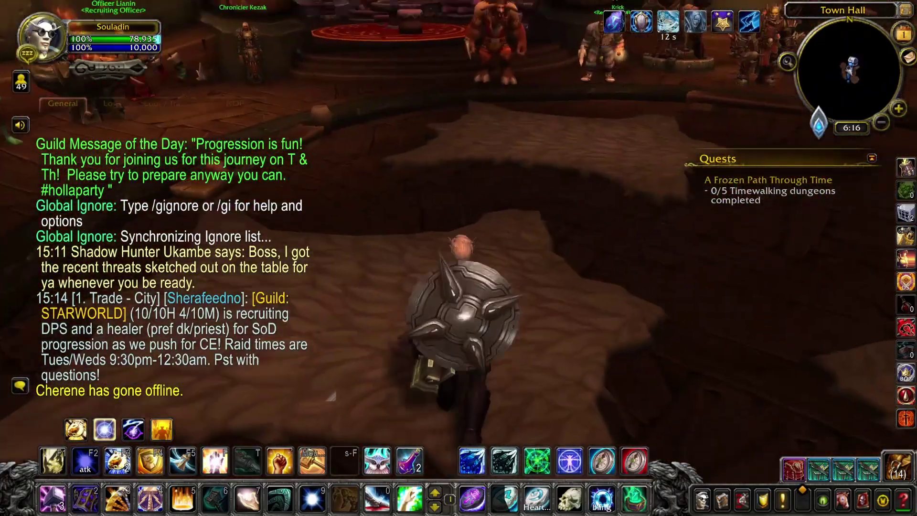
{"action": "left_click_drag", "start_coordinate": [419, 178], "coordinate": [419, 196]}
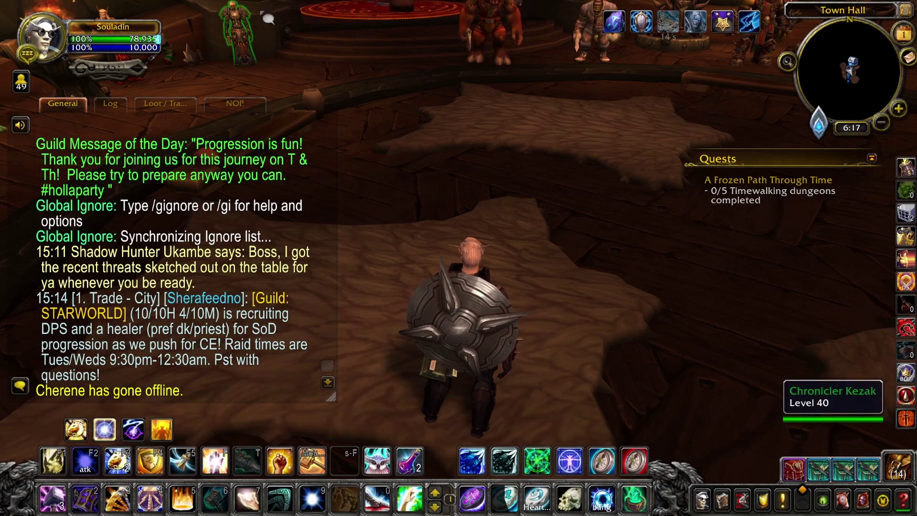
{"action": "left_click_drag", "start_coordinate": [513, 174], "coordinate": [513, 224]}
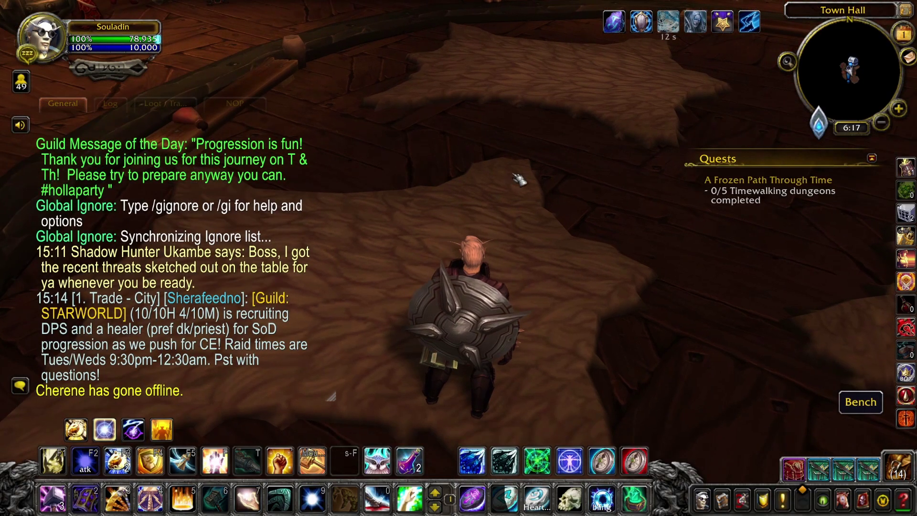
Step: Run the chat command "/gil gui" to open the Global Ignore List, reposition its window and show the spam filters
{"action": "type", "text": "/gil gui"}
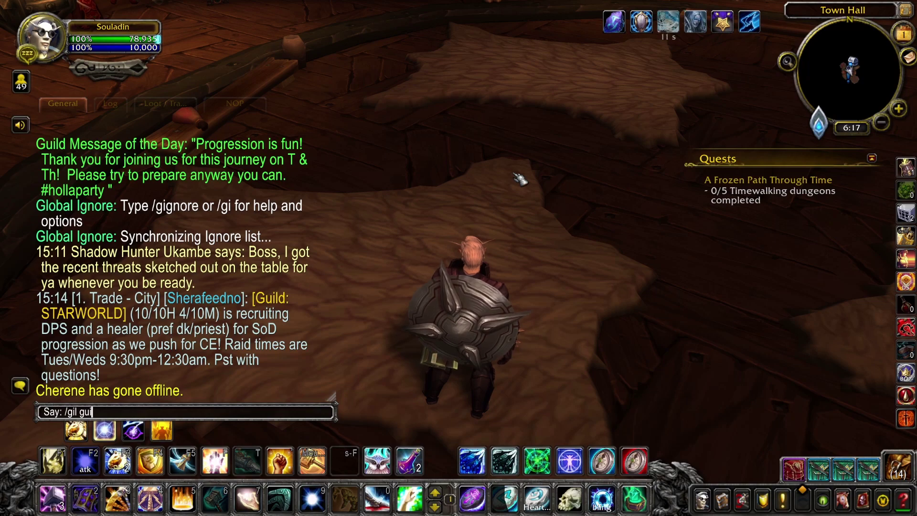
{"action": "key", "text": "Return"}
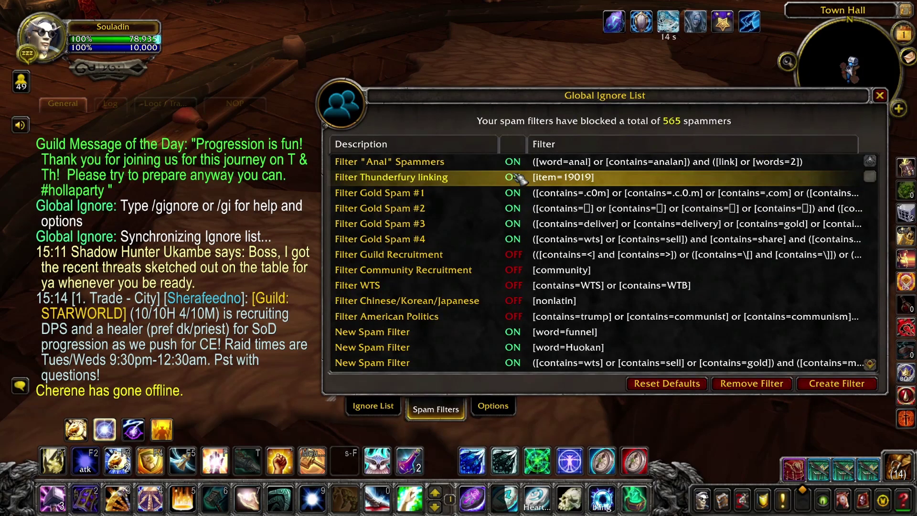
{"action": "left_click_drag", "start_coordinate": [527, 93], "coordinate": [520, 41]}
{"action": "left_click", "coordinate": [442, 362]}
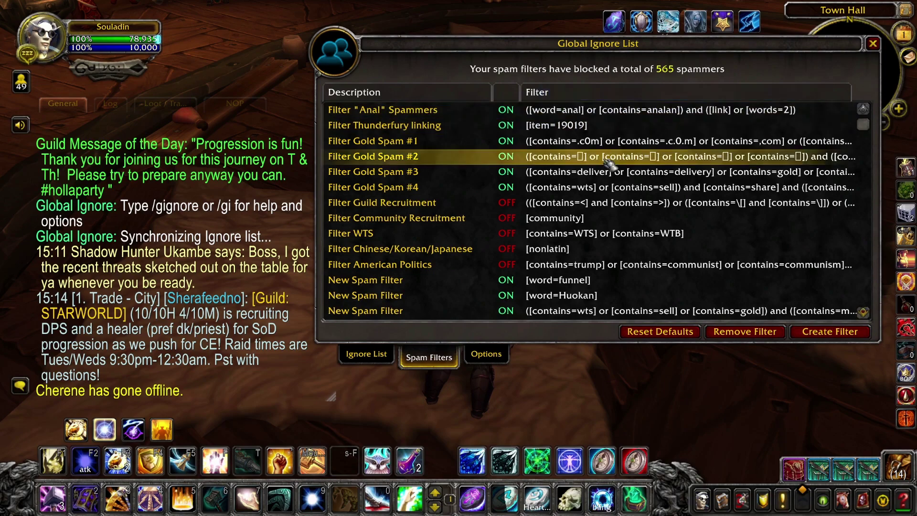
Step: Open the first spam filter in the list in the editor and examine its word, contains, link and words=2 conditions
{"action": "left_click", "coordinate": [604, 127]}
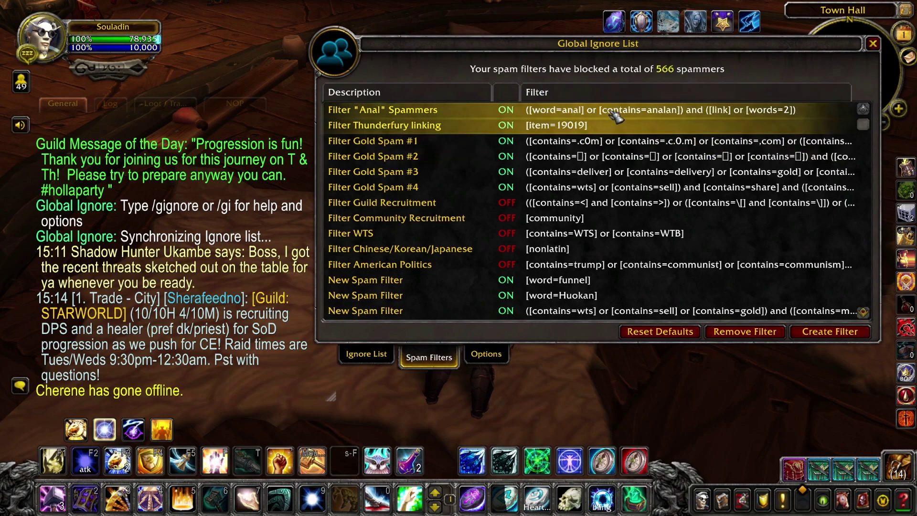
{"action": "left_click", "coordinate": [575, 116]}
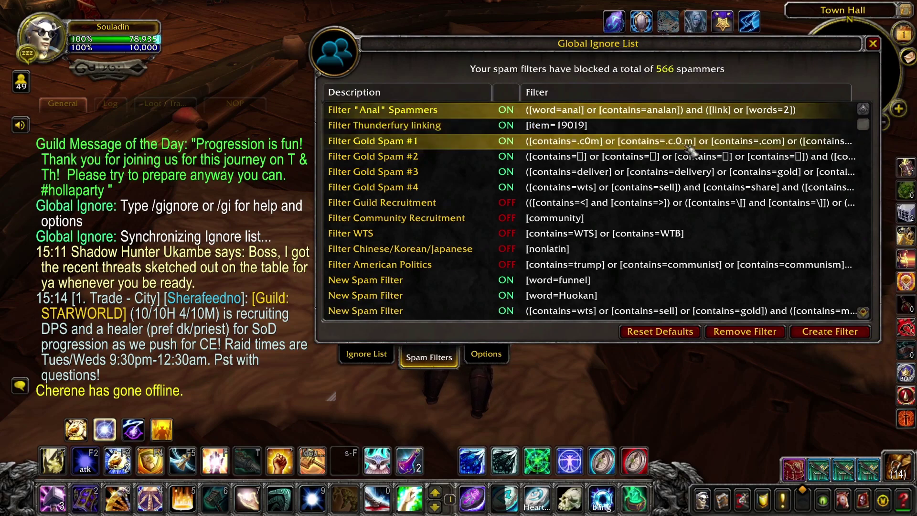
{"action": "double_click", "coordinate": [606, 111]}
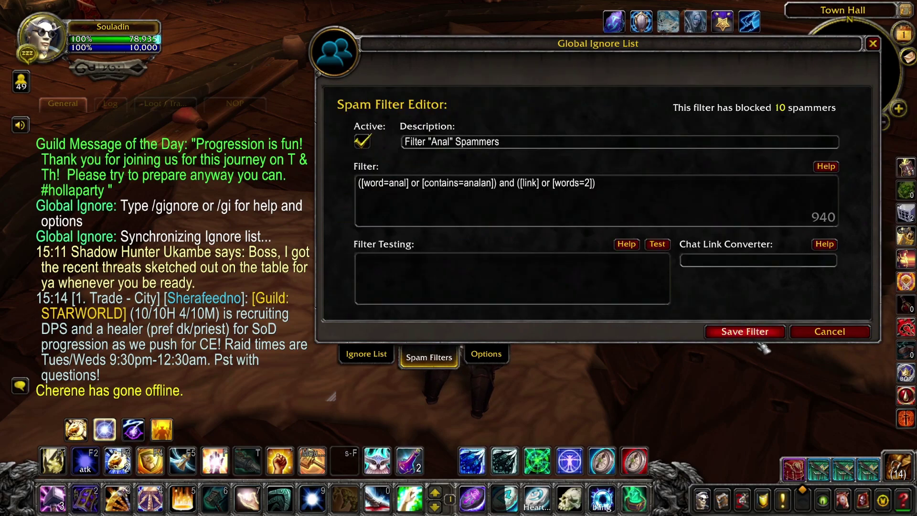
{"action": "left_click", "coordinate": [828, 331]}
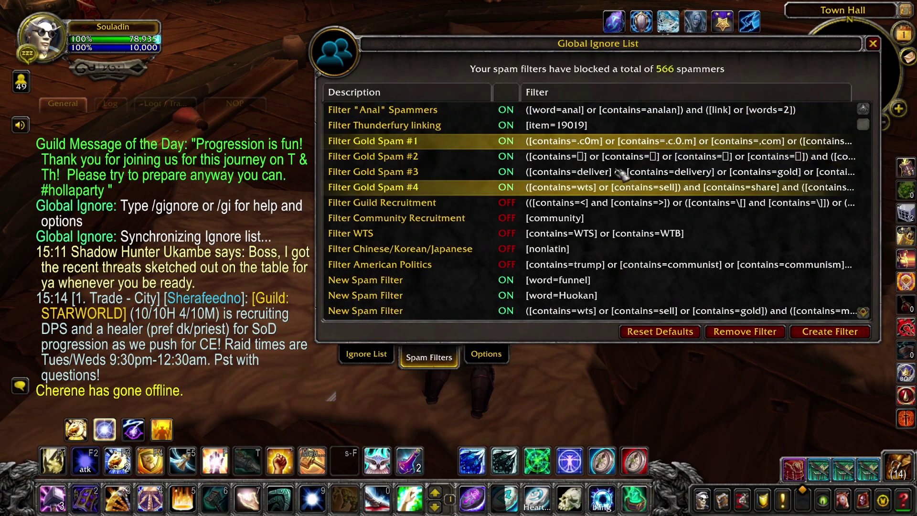
{"action": "double_click", "coordinate": [595, 116]}
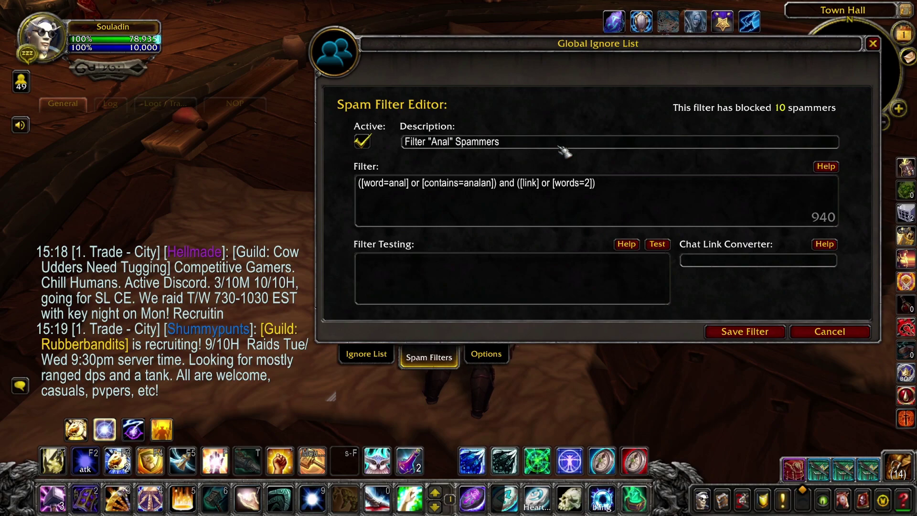
{"action": "left_click_drag", "start_coordinate": [362, 184], "coordinate": [506, 188]}
{"action": "left_click_drag", "start_coordinate": [359, 185], "coordinate": [591, 187]}
{"action": "left_click", "coordinate": [528, 186]}
{"action": "left_click", "coordinate": [582, 190]}
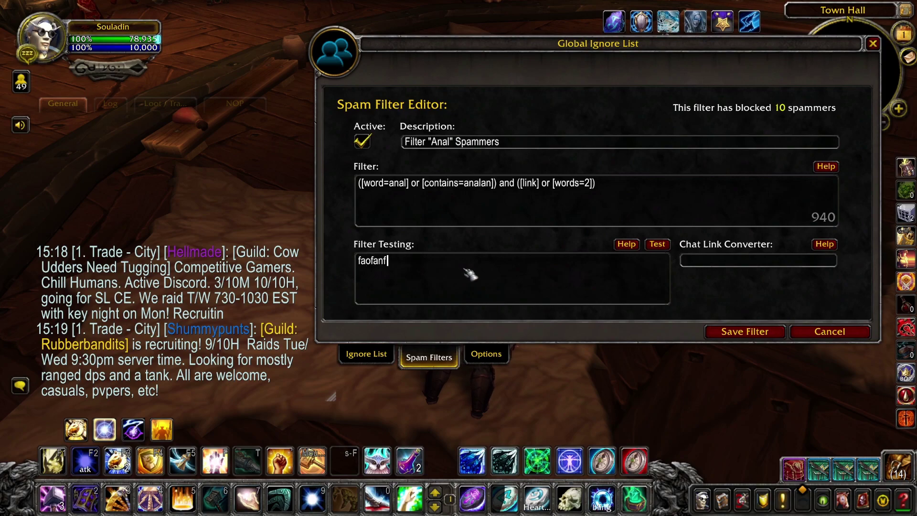
Step: Test the filter against the sample text "faofanf" and reposition the filter editor window
{"action": "left_click", "coordinate": [657, 244]}
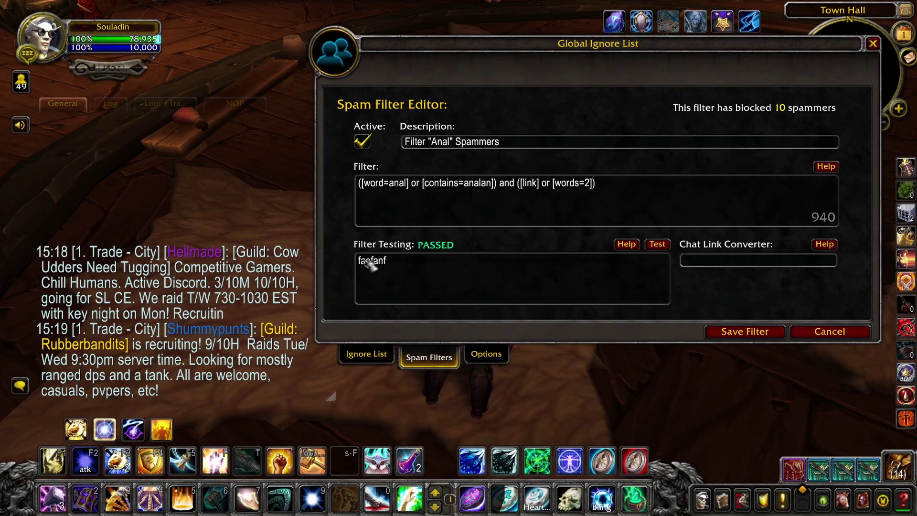
{"action": "left_click_drag", "start_coordinate": [374, 264], "coordinate": [409, 259]}
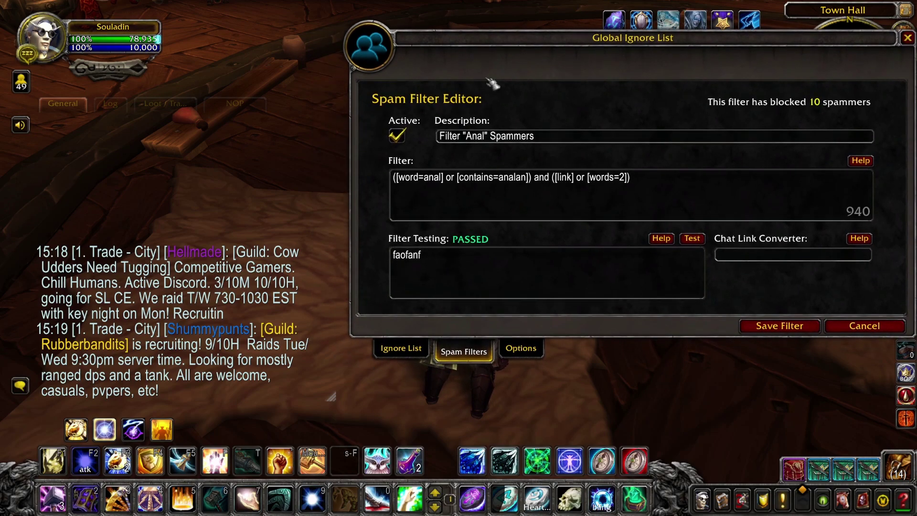
{"action": "left_click_drag", "start_coordinate": [618, 39], "coordinate": [496, 30]}
Step: Replace the sample text with "anal" followed by a link to the Blessing of Sacrifice spell, and test the filter against it
{"action": "left_click_drag", "start_coordinate": [308, 246], "coordinate": [229, 248]}
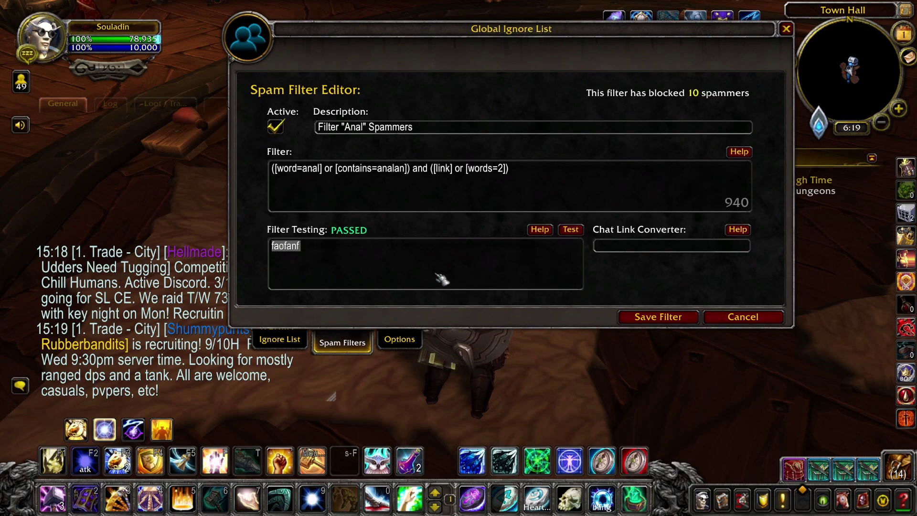
{"action": "key", "text": "BackSpace"}
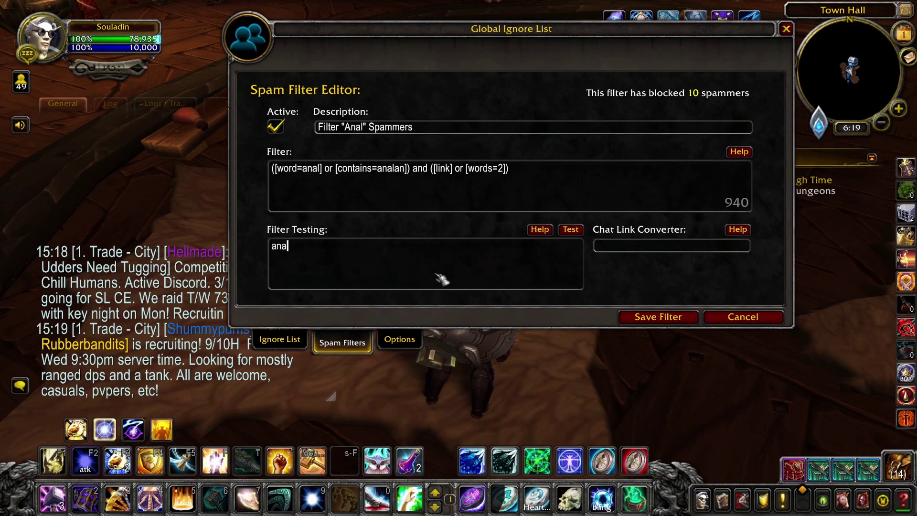
{"action": "key", "text": "p"}
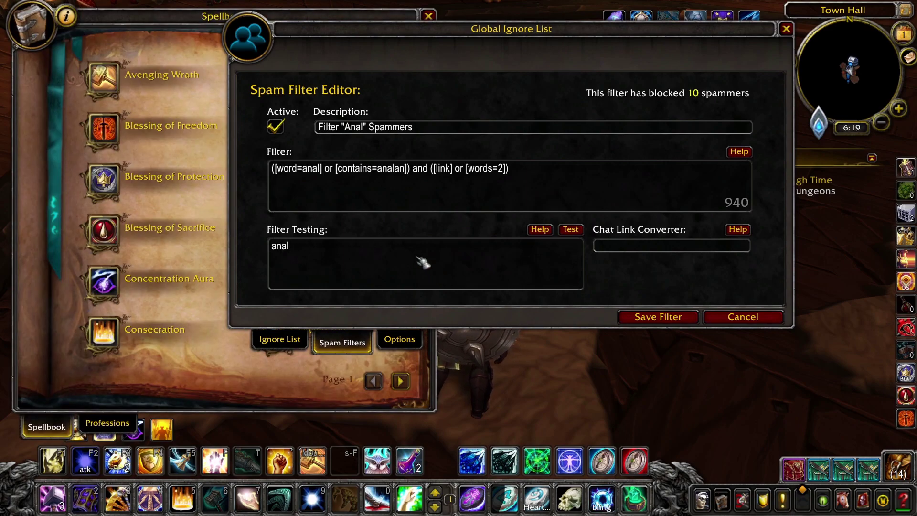
{"action": "left_click", "coordinate": [392, 253]}
{"action": "left_click", "coordinate": [299, 255]}
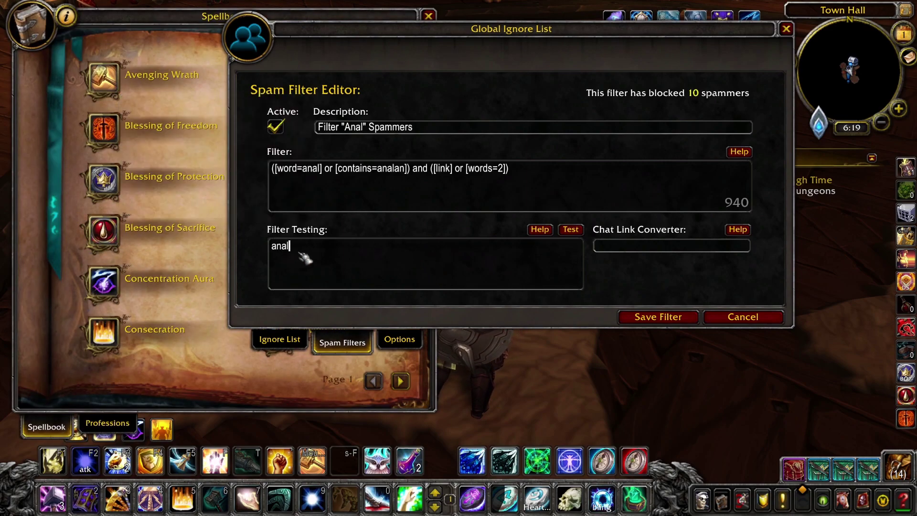
{"action": "left_click", "coordinate": [101, 231], "text": "shift"}
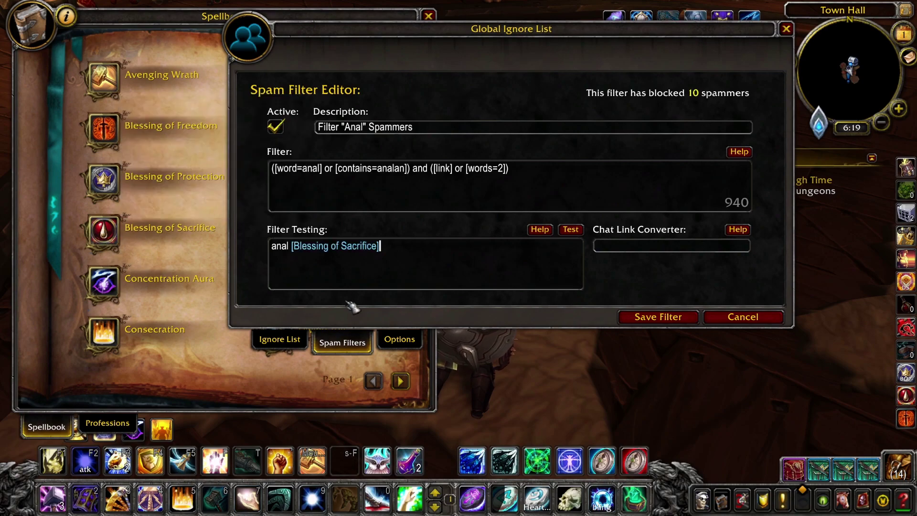
{"action": "left_click", "coordinate": [580, 232]}
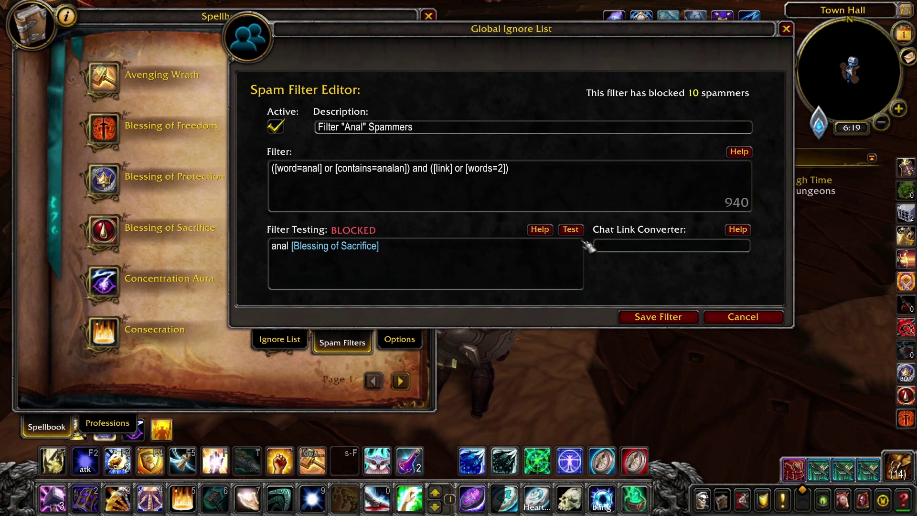
Step: Test the filter against the sample sentence "have you considered an anal exam?"
{"action": "left_click_drag", "start_coordinate": [404, 252], "coordinate": [241, 248]}
{"action": "type", "text": "h"}
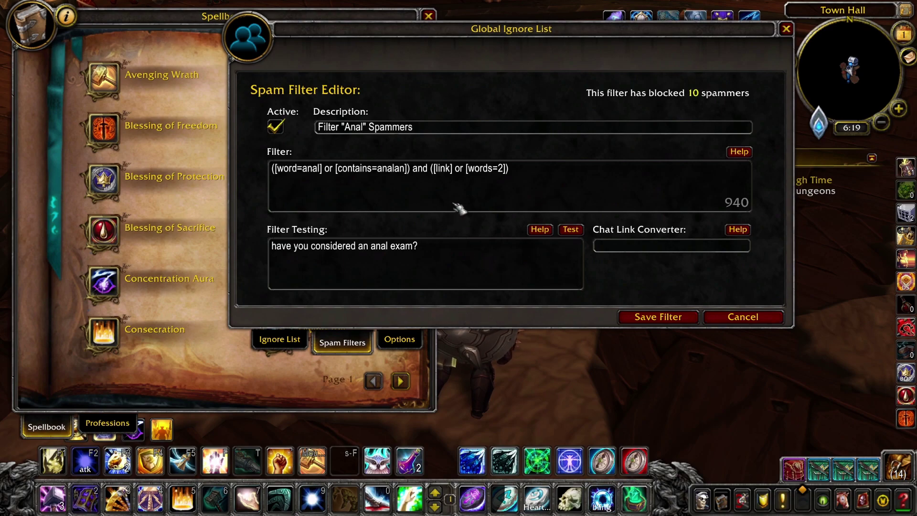
{"action": "left_click", "coordinate": [571, 229]}
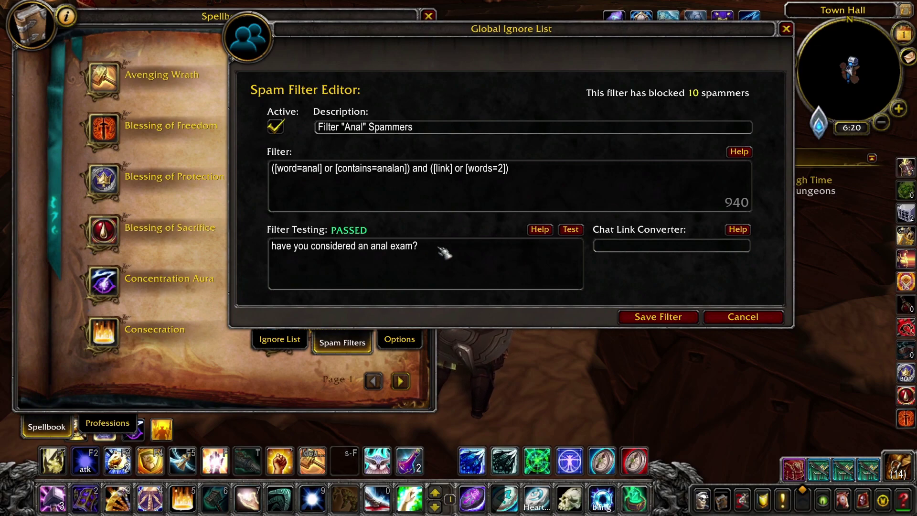
Step: Clear the sample text from the filter test and close the filter editor without saving
{"action": "left_click_drag", "start_coordinate": [445, 252], "coordinate": [263, 246]}
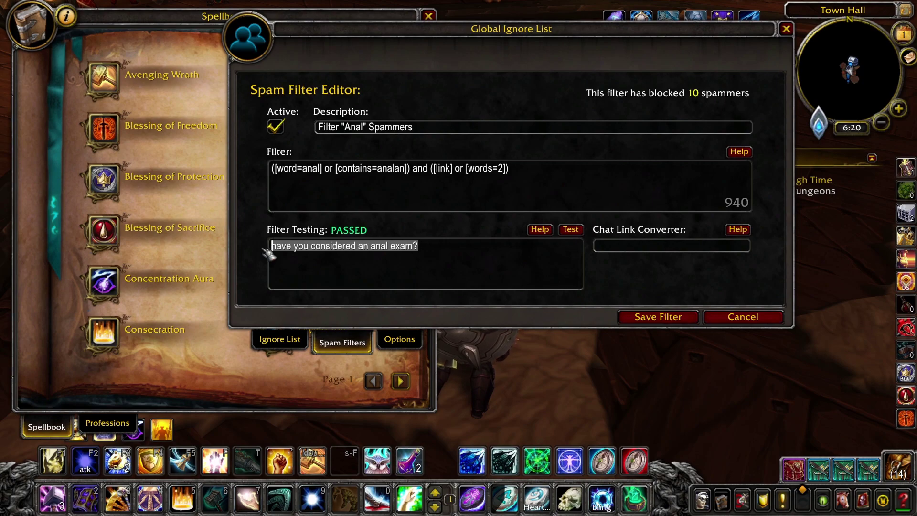
{"action": "left_click", "coordinate": [420, 245]}
{"action": "left_click_drag", "start_coordinate": [420, 246], "coordinate": [262, 256]}
{"action": "key", "text": "BackSpace"}
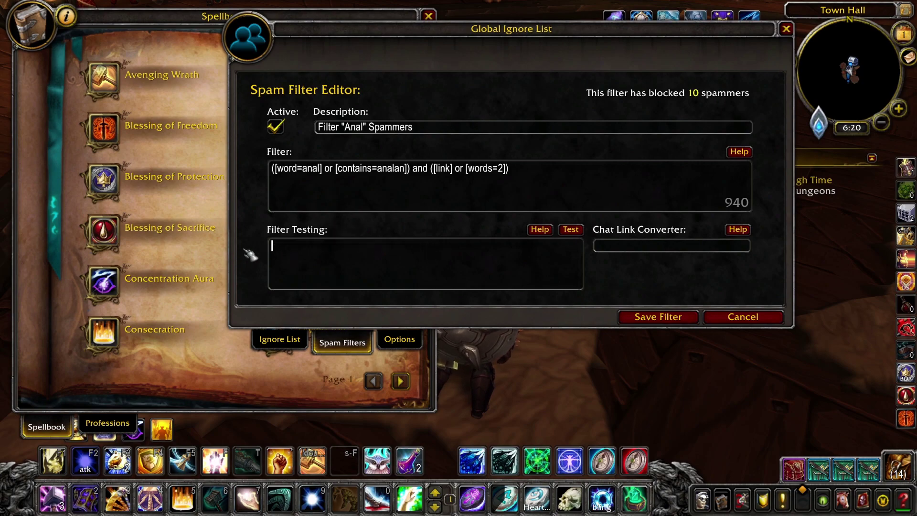
{"action": "left_click", "coordinate": [745, 319]}
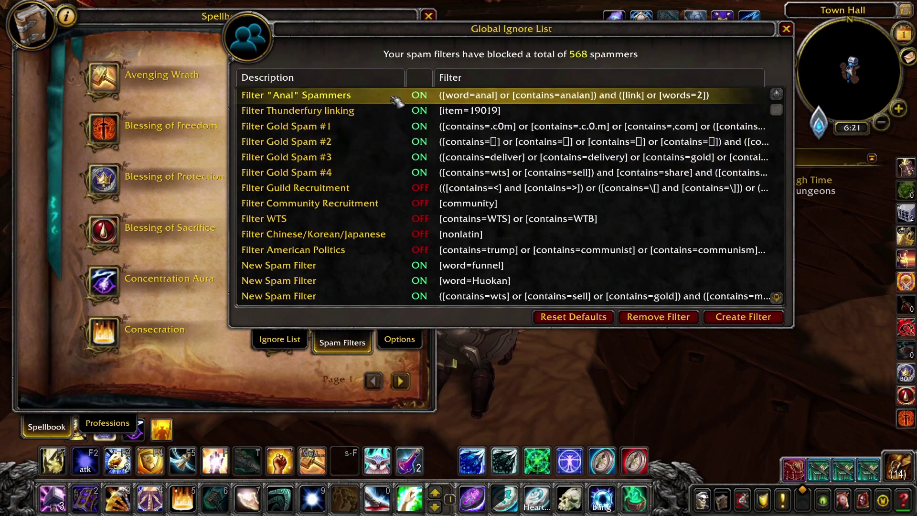
Step: Look through the default filters in the list and open Filter Gold Spam #1 in the editor
{"action": "left_click", "coordinate": [369, 113]}
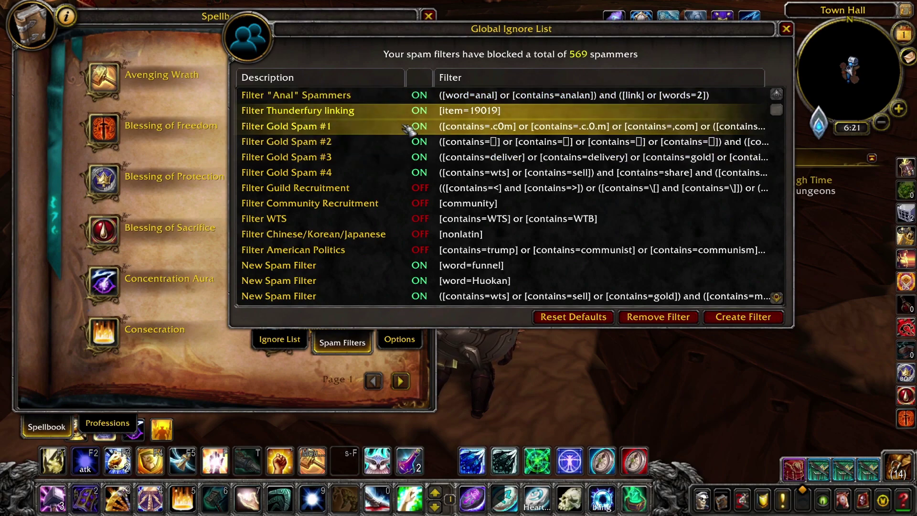
{"action": "left_click", "coordinate": [396, 129]}
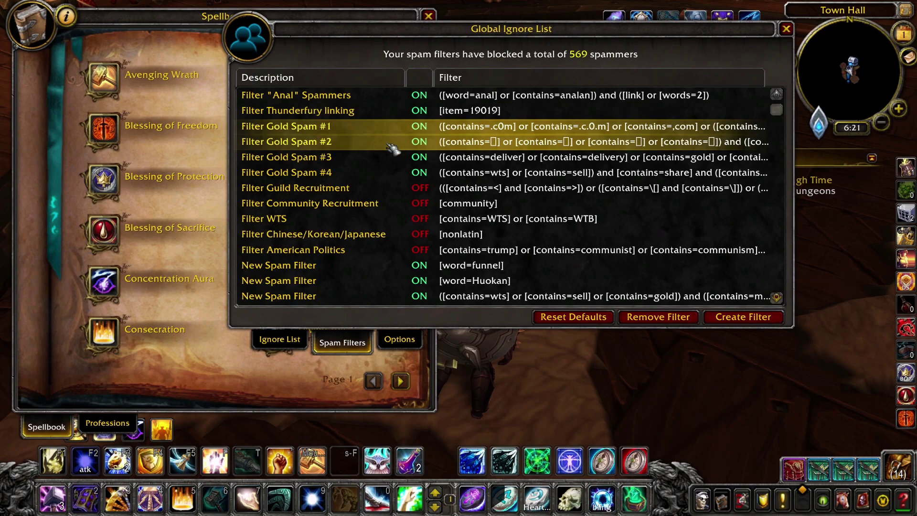
{"action": "left_click", "coordinate": [388, 144]}
{"action": "left_click", "coordinate": [383, 160]}
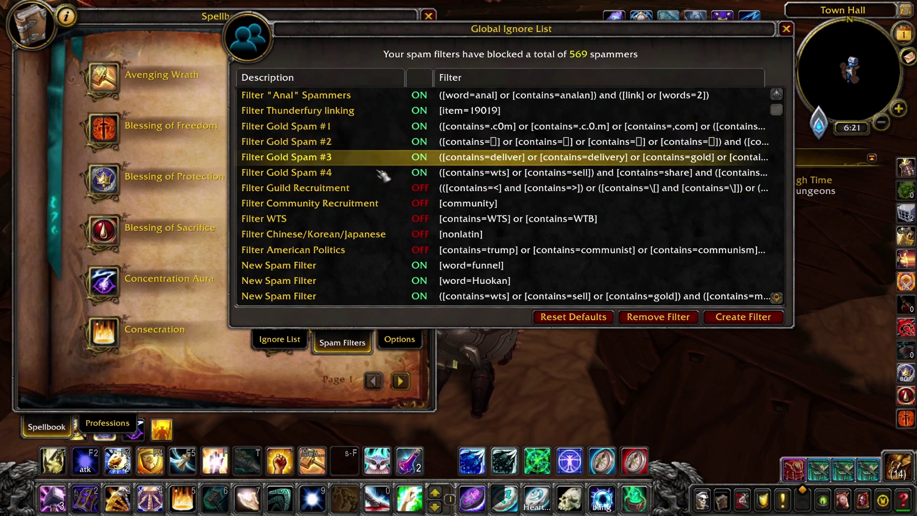
{"action": "left_click", "coordinate": [380, 127]}
{"action": "double_click", "coordinate": [377, 132]}
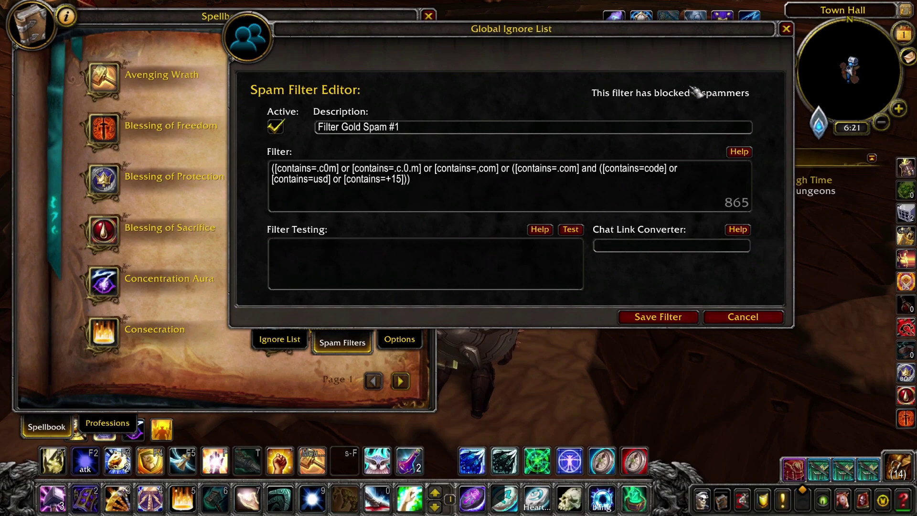
Step: Leave Filter Gold Spam #1, examine Filter Gold Spam #4 in the editor and return to the filter list without saving
{"action": "left_click", "coordinate": [742, 316]}
{"action": "left_click", "coordinate": [339, 177]}
{"action": "double_click", "coordinate": [339, 177]}
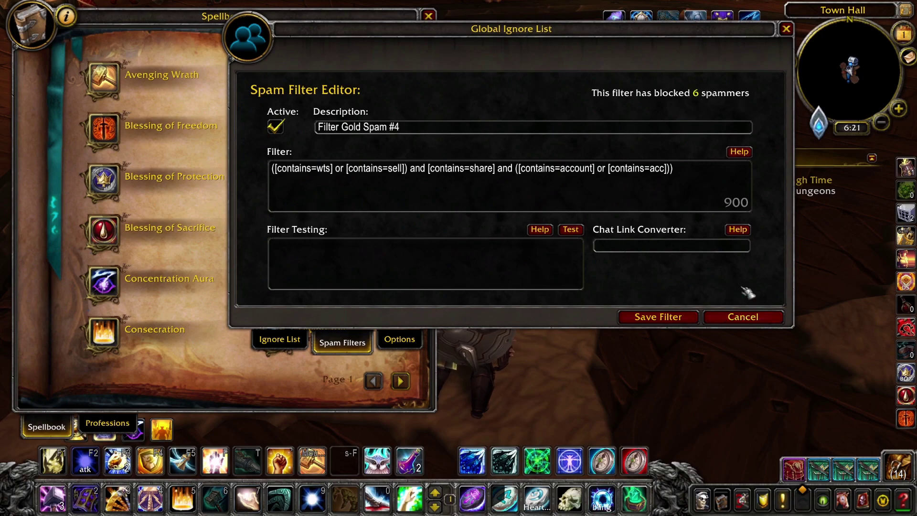
{"action": "left_click", "coordinate": [746, 317]}
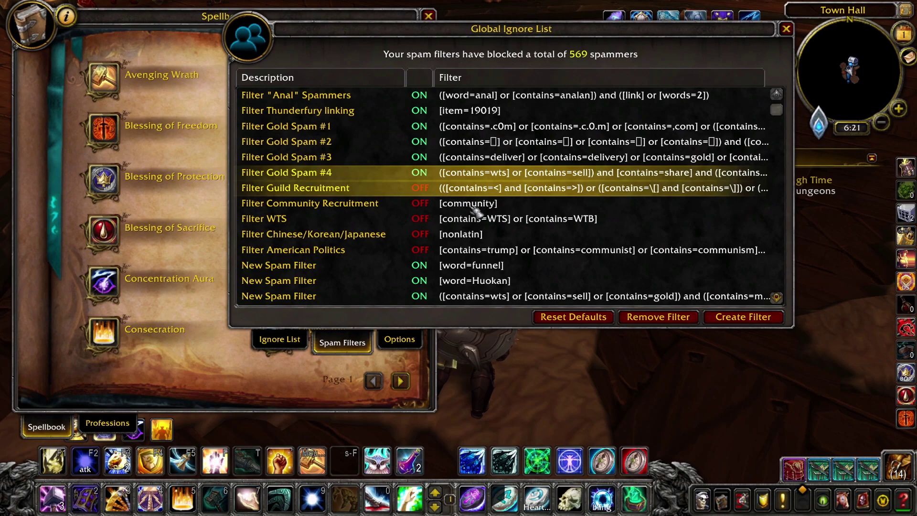
Step: Look through the disabled default filters in the list, including Guild Recruitment, WTS and American Politics
{"action": "left_click", "coordinate": [499, 223]}
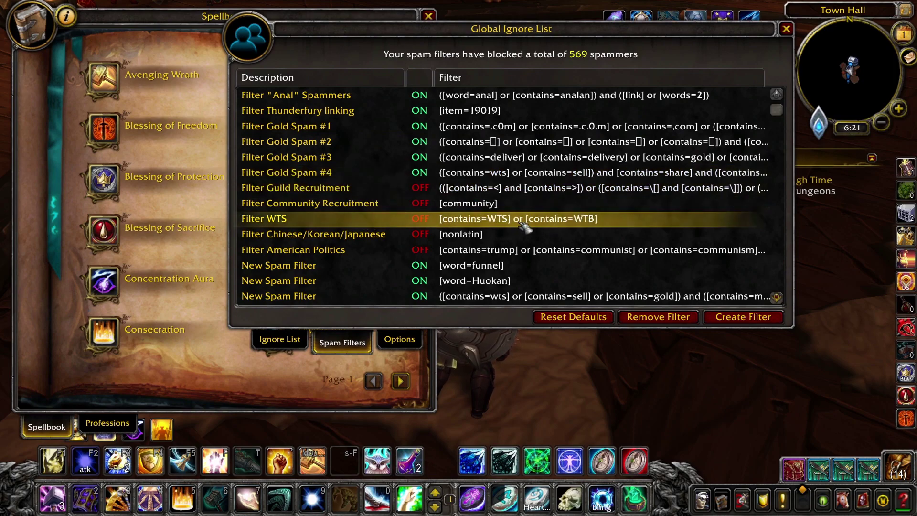
{"action": "left_click", "coordinate": [511, 252]}
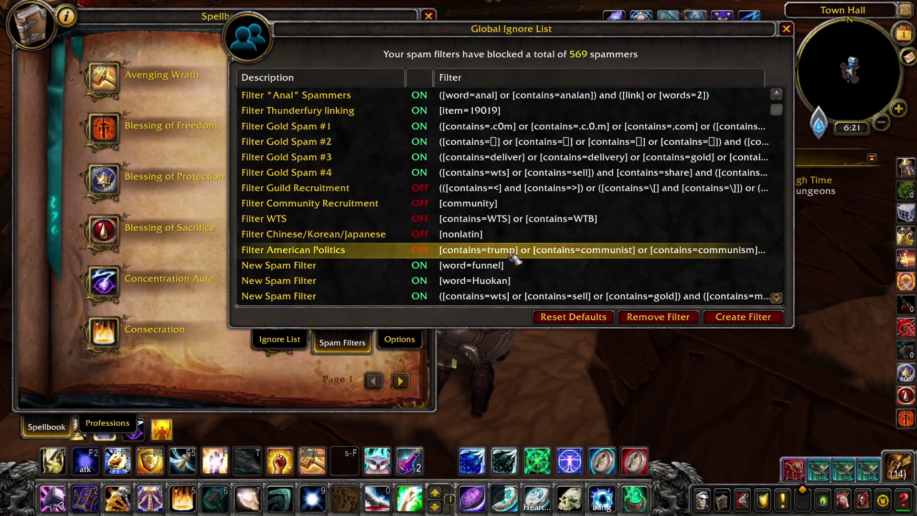
{"action": "left_click", "coordinate": [511, 191]}
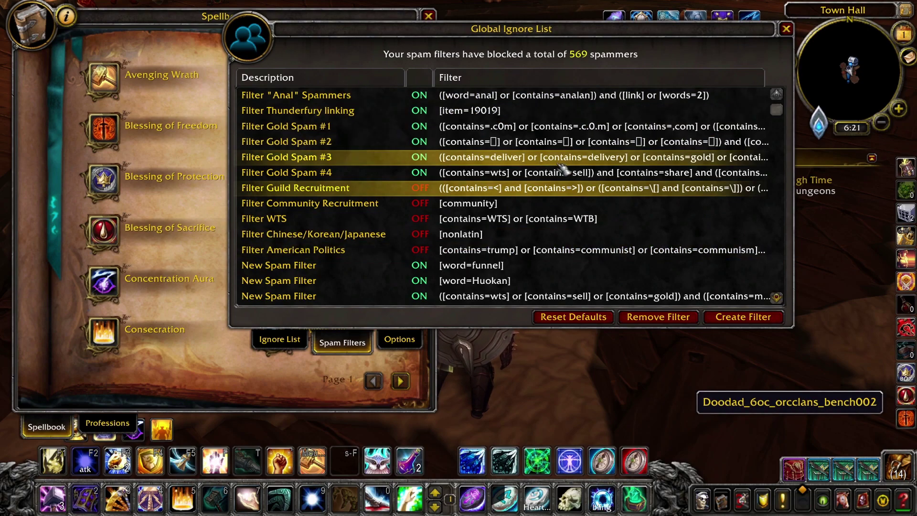
{"action": "scroll", "coordinate": [543, 156], "scroll_direction": "down", "scroll_amount": 1}
{"action": "scroll", "coordinate": [537, 154], "scroll_direction": "up", "scroll_amount": 1}
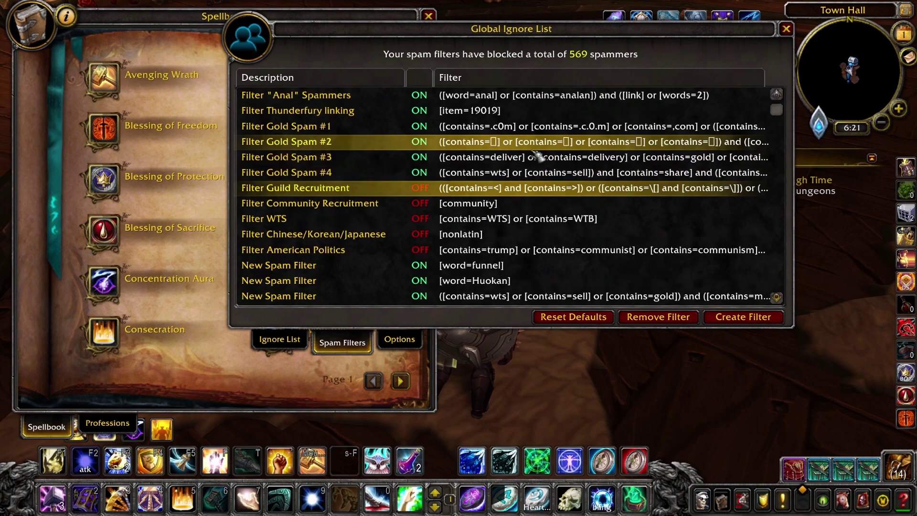
{"action": "left_click", "coordinate": [509, 256]}
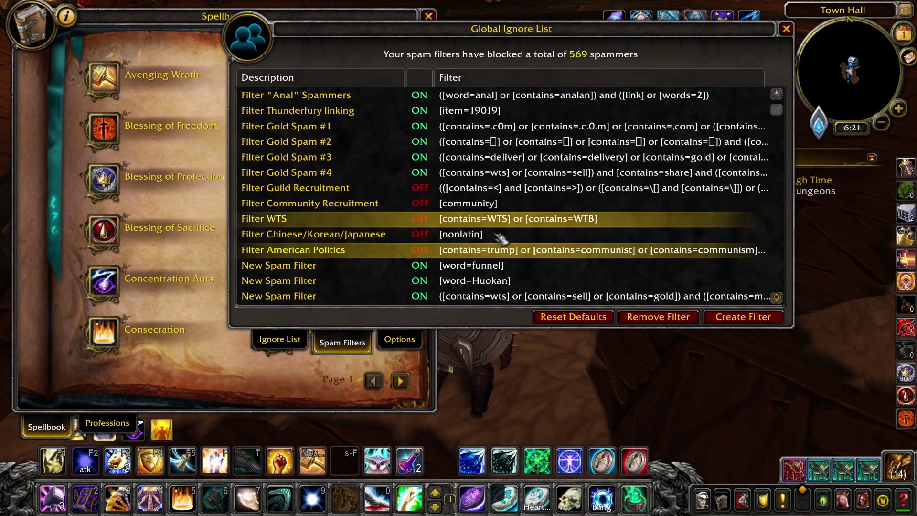
Step: Examine the custom filter [word=funnel] in the editor, close it without saving and open the [word=Huokan] filter
{"action": "left_click", "coordinate": [489, 270]}
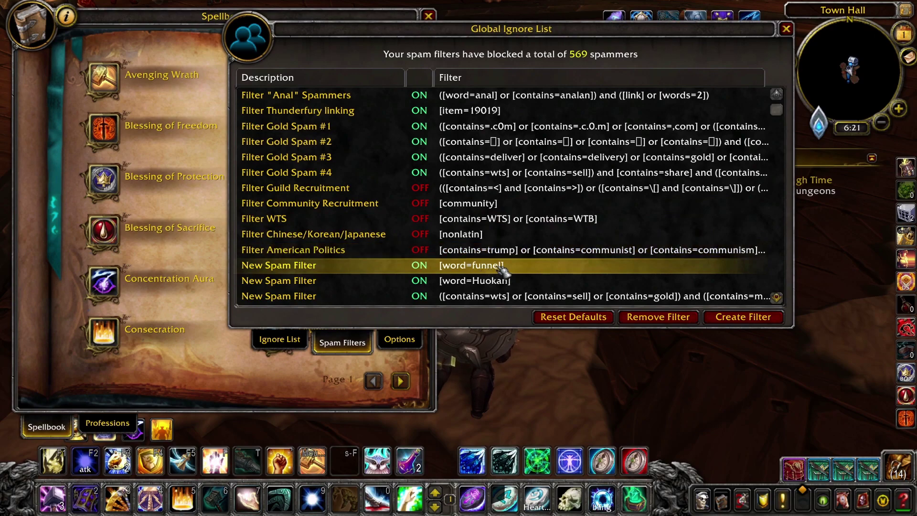
{"action": "double_click", "coordinate": [502, 271]}
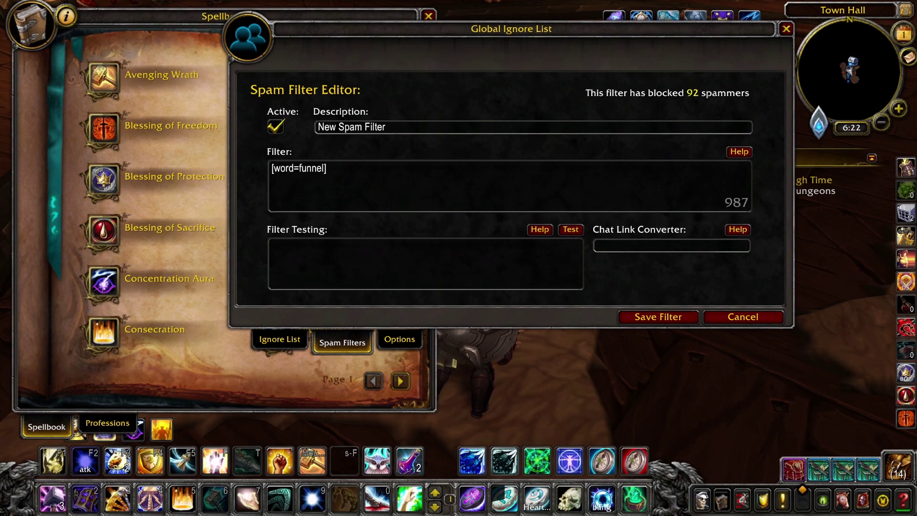
{"action": "left_click", "coordinate": [761, 316]}
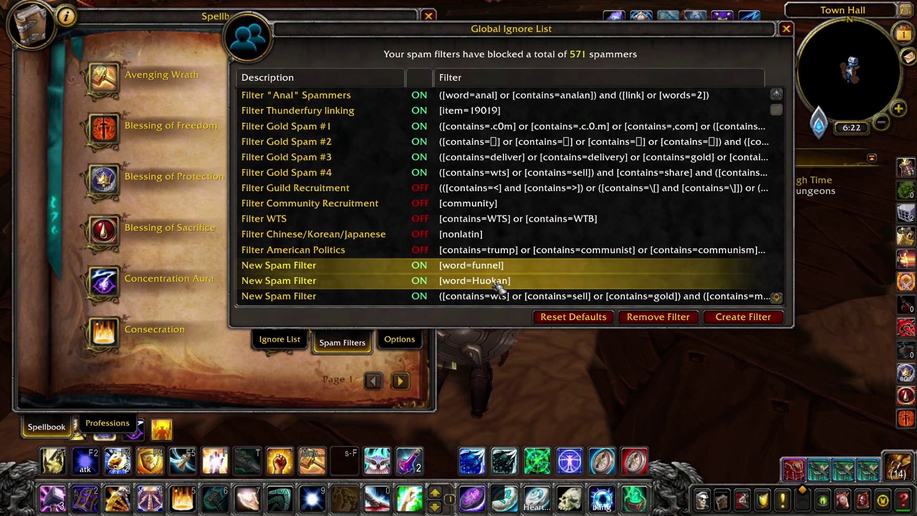
{"action": "double_click", "coordinate": [473, 283]}
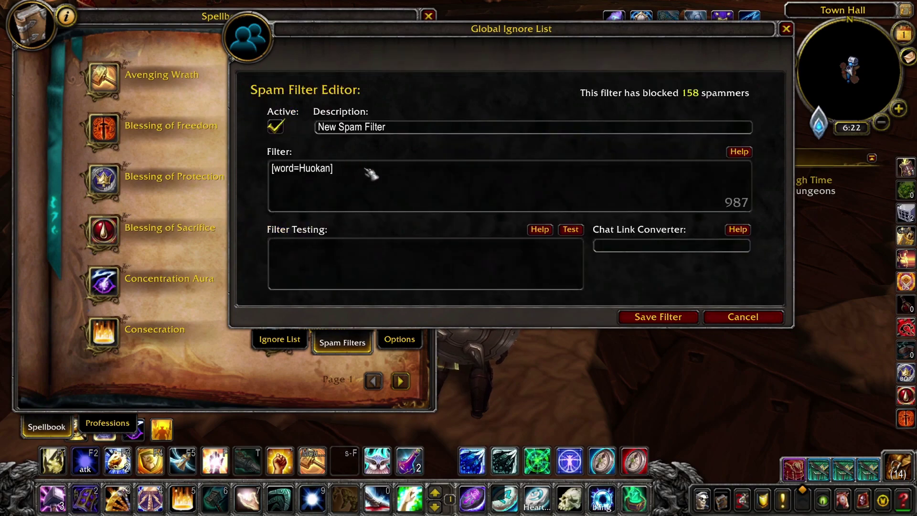